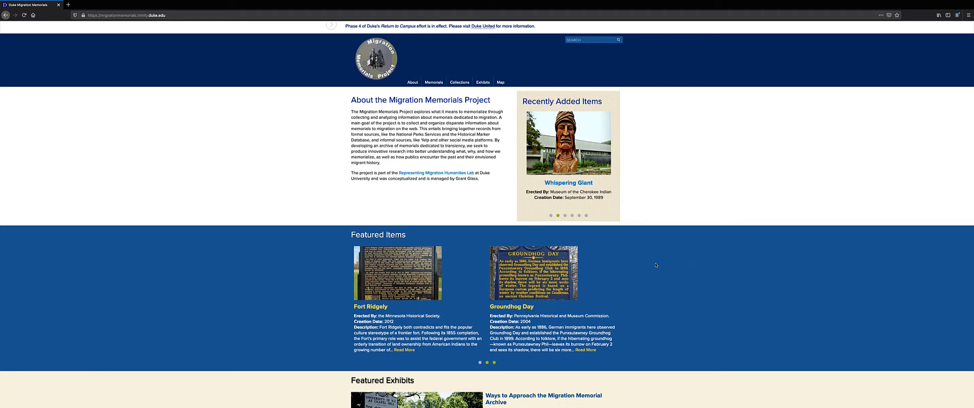
Step: Sign in through NetID Login as a University of North Carolina at Chapel Hill user
scroll(657, 265, down, 5)
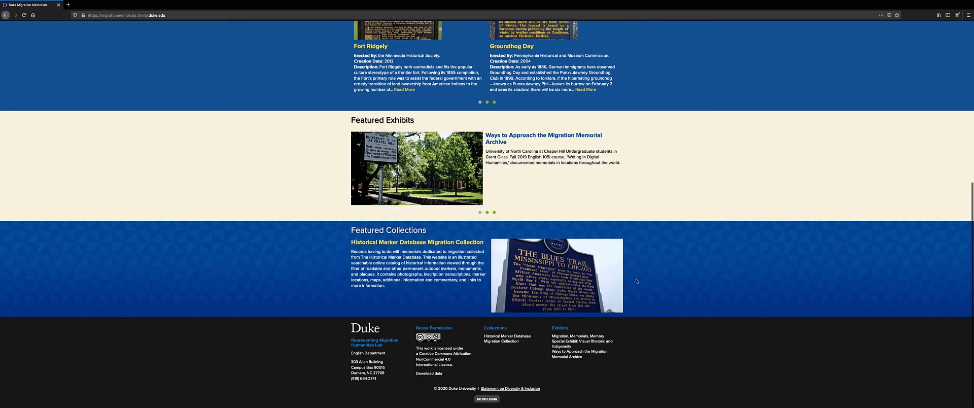
click(487, 399)
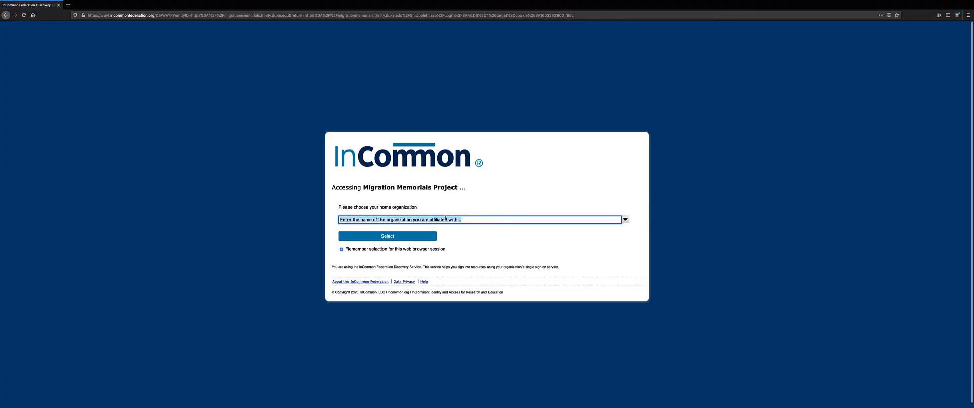
click(470, 220)
text(cha)
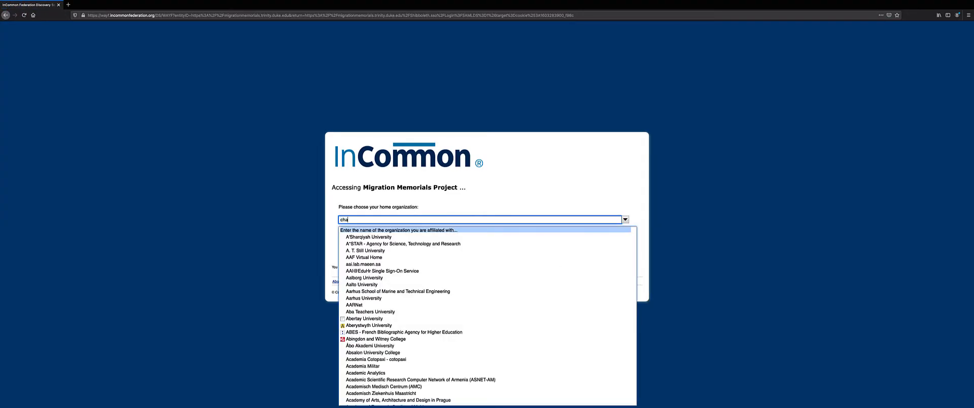
text(pel)
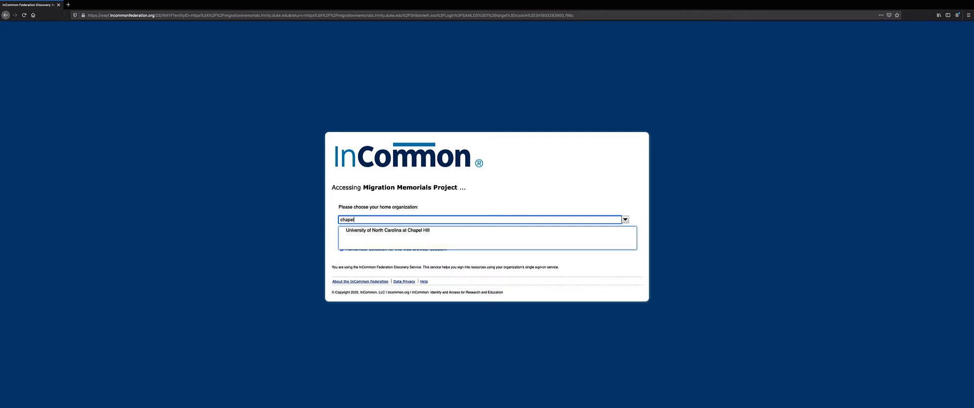
click(453, 234)
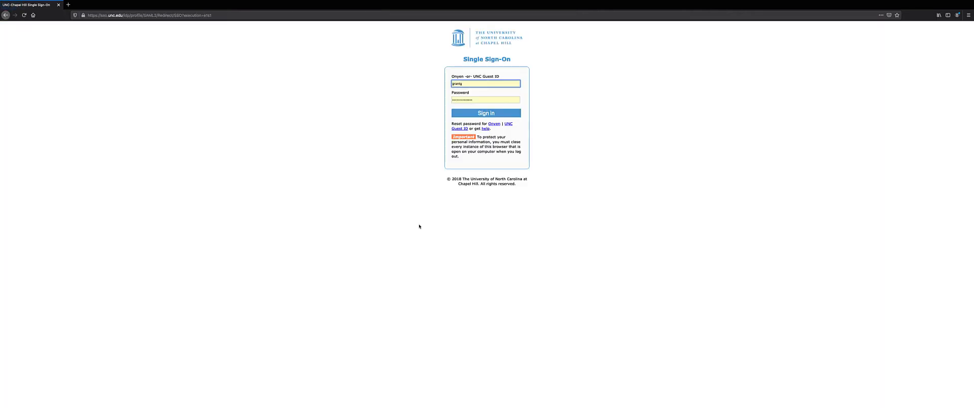
click(485, 111)
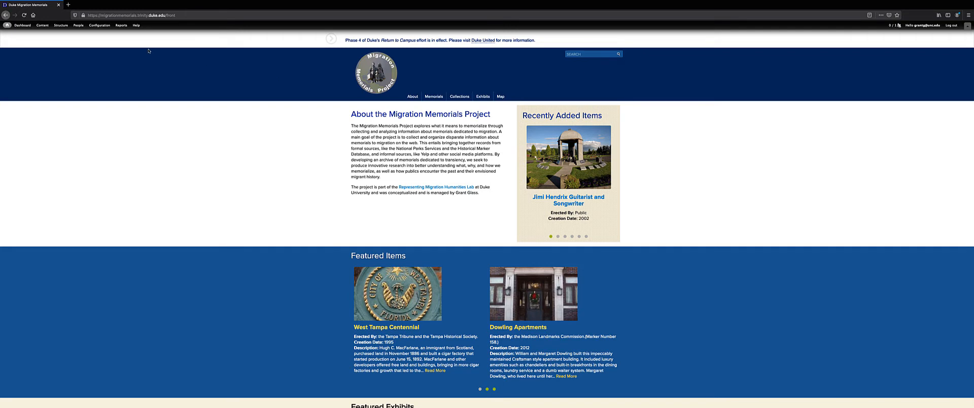
Step: Start a new Exhibit Page from Content > Add content in the admin toolbar
mouse_move(45, 29)
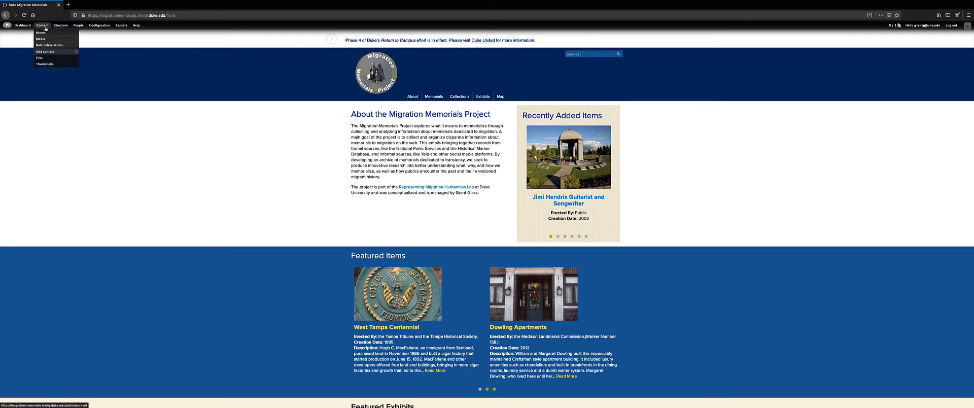
mouse_move(51, 52)
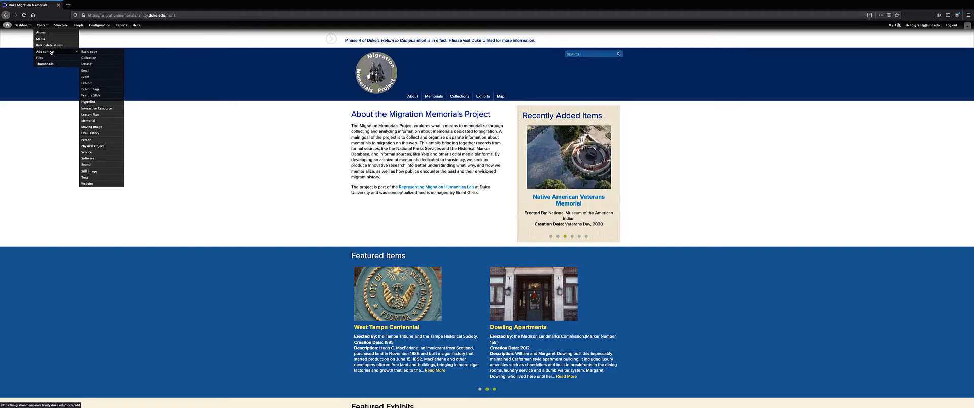
click(100, 90)
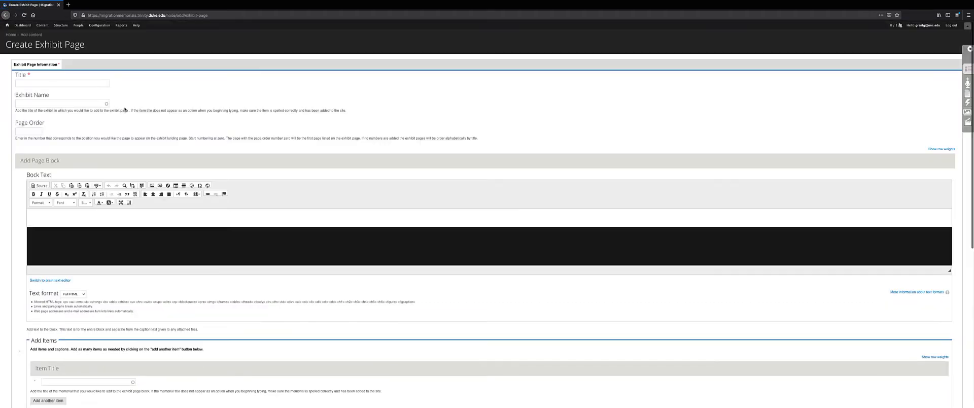
Step: Enter 'Constituting' as the Exhibit Page title
click(80, 83)
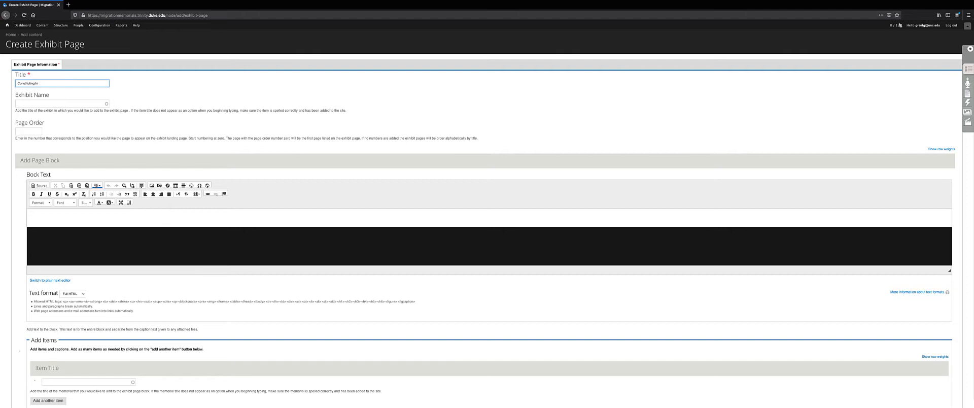
click(56, 103)
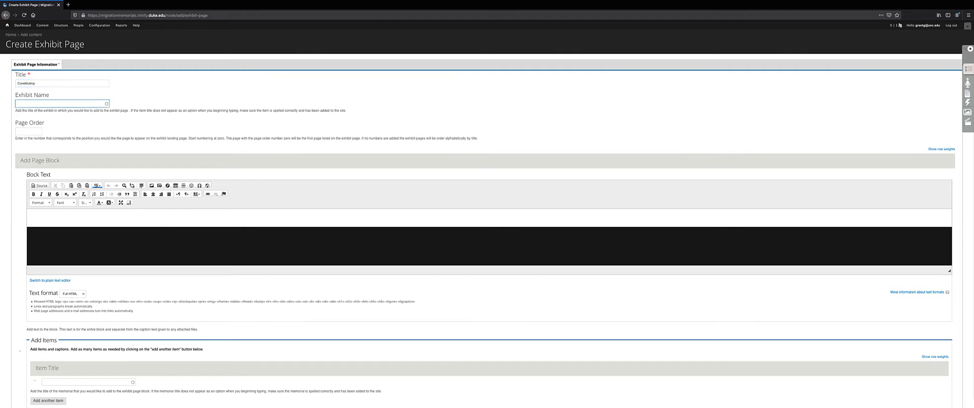
scroll(90, 89, down, 1)
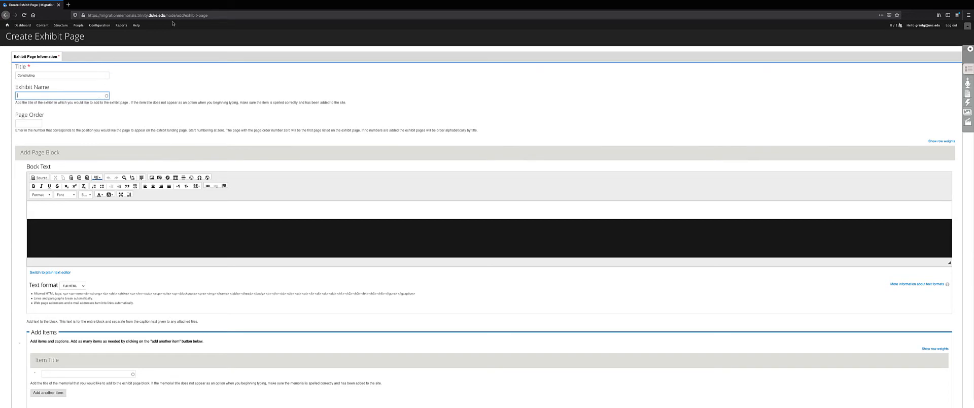
Step: Load the Migration Memorials site in a new browser tab from the 'migration' address suggestion
click(68, 4)
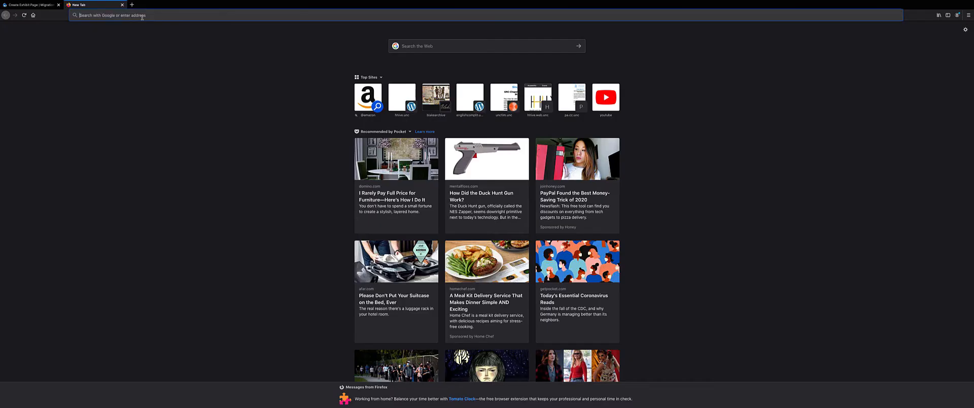
text(migra)
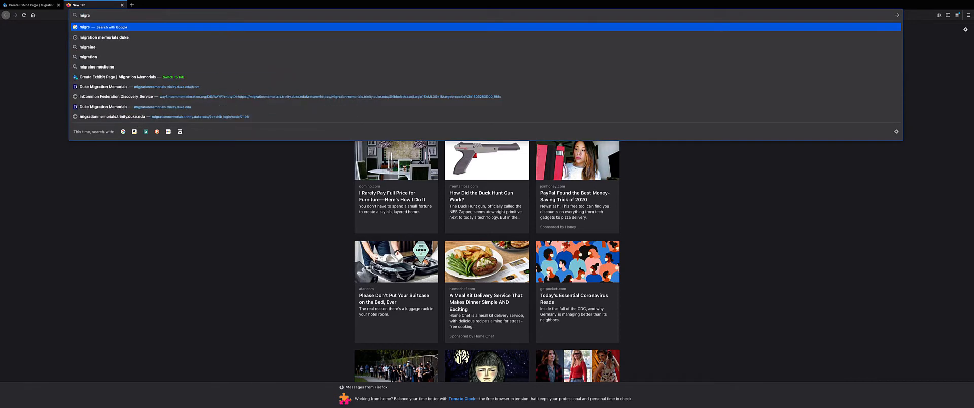
text(tion)
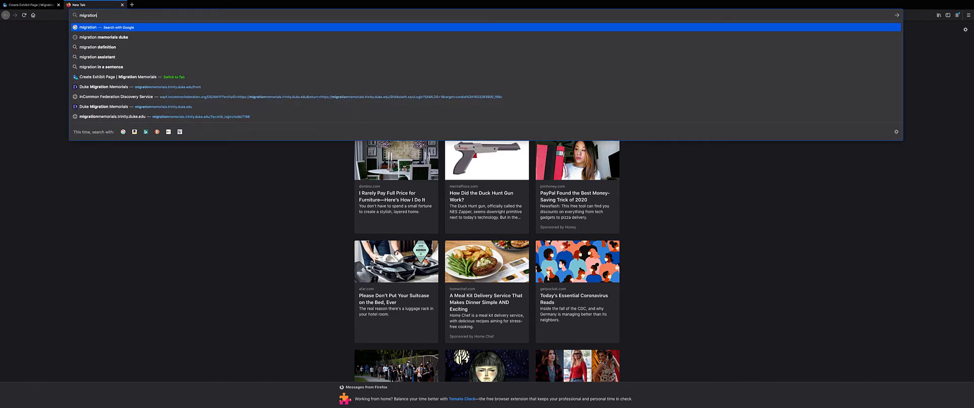
key(Down)
key(Down)
key(Down)
key(Down)
key(Down)
key(Down)
key(Return)
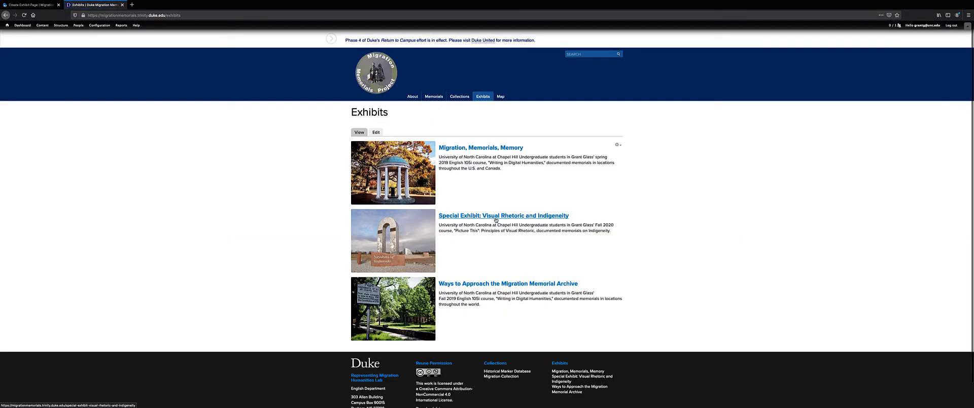
Step: Set Exhibit Name to 'Special Exhibit: Visual Rhetoric and Indigeneity (7343)' on the exhibit page form
click(30, 5)
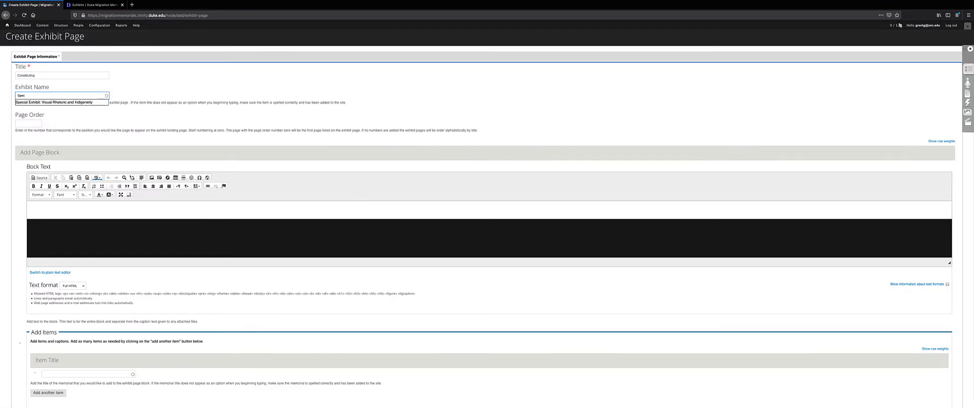
click(80, 102)
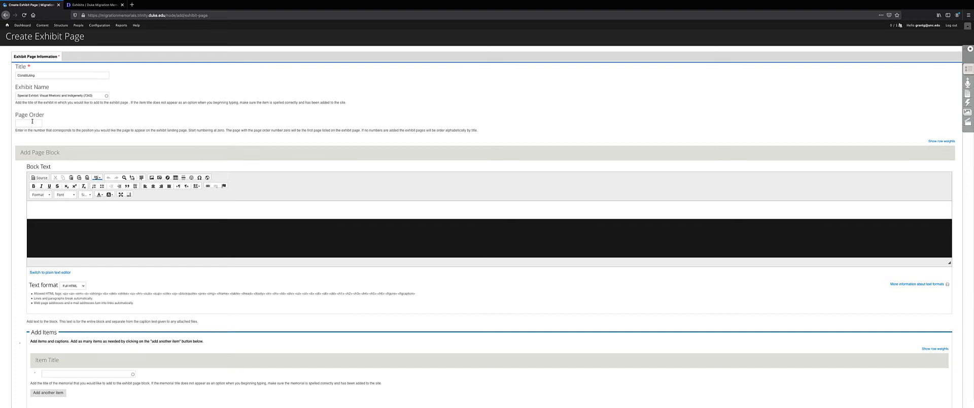
scroll(77, 211, down, 5)
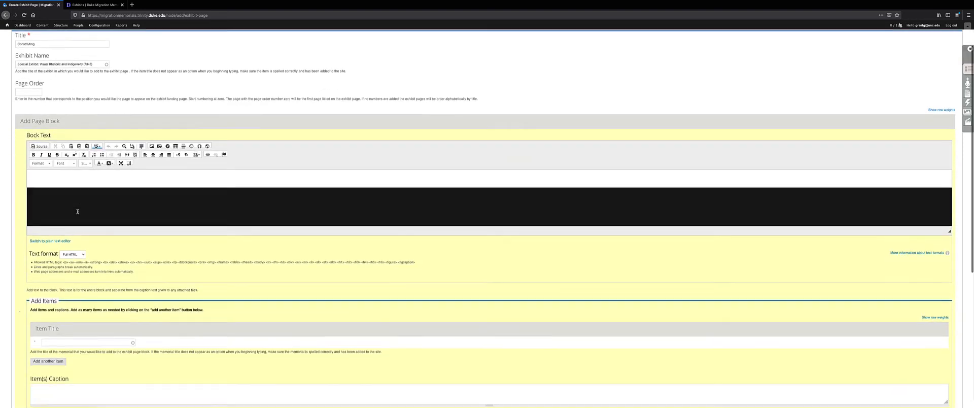
scroll(77, 211, down, 3)
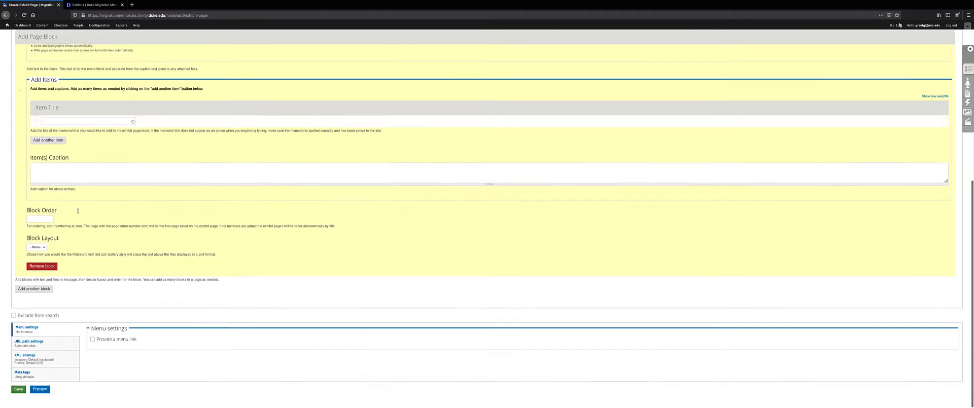
scroll(78, 211, up, 6)
scroll(78, 213, up, 1)
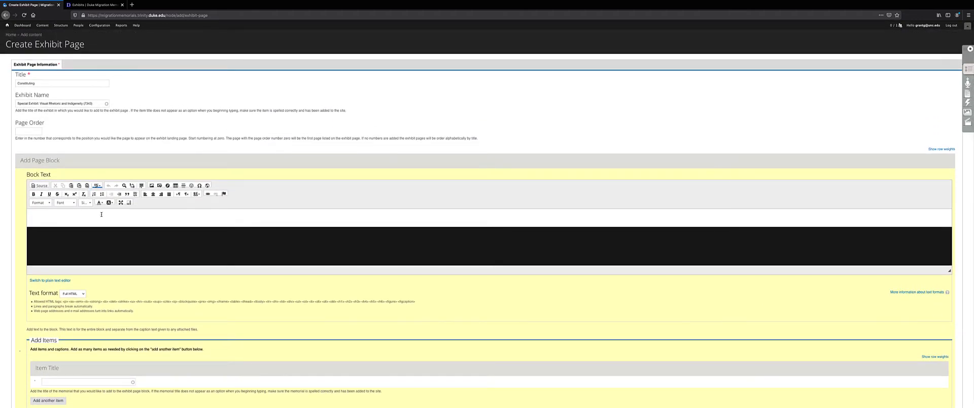
Step: Fill the first block's Block Text with a line of placeholder text
click(101, 215)
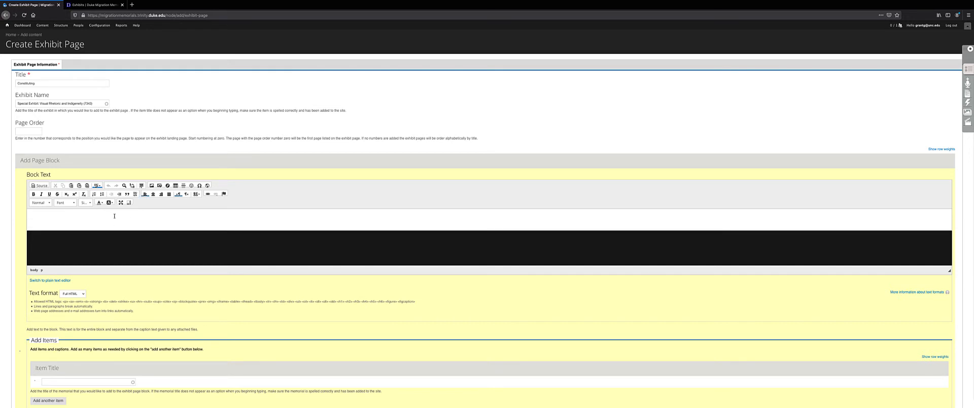
text(lsdjahfalkdsjgflaksdjgflaksdjgfh as a;sdljfhas;ljfh a;sdljh f;asdljhf ;laskh ;l)
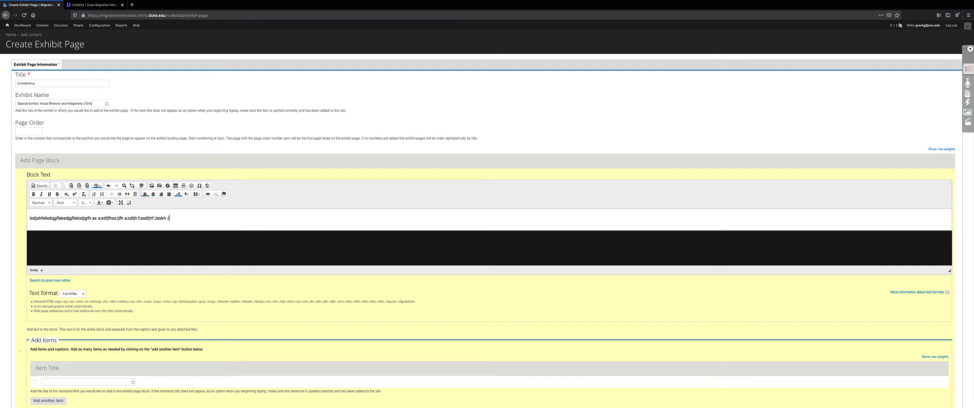
scroll(133, 241, down, 3)
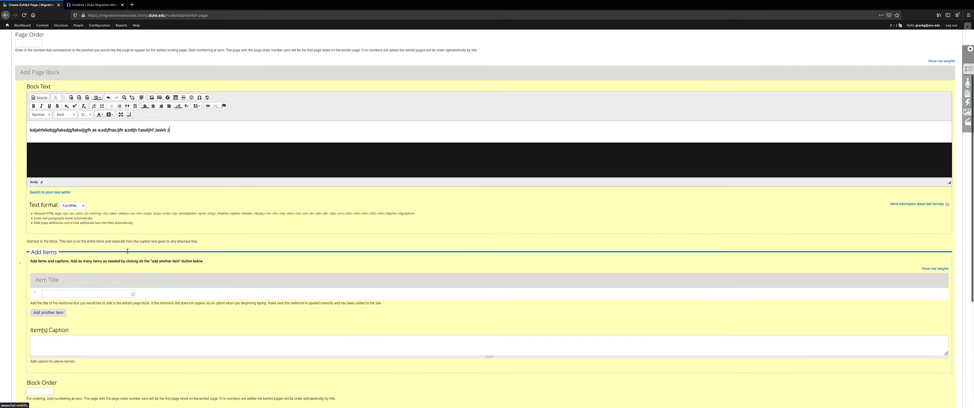
Step: Choose 'The Aboriginal Memorial (7359)' as the block's first Item Title
click(87, 294)
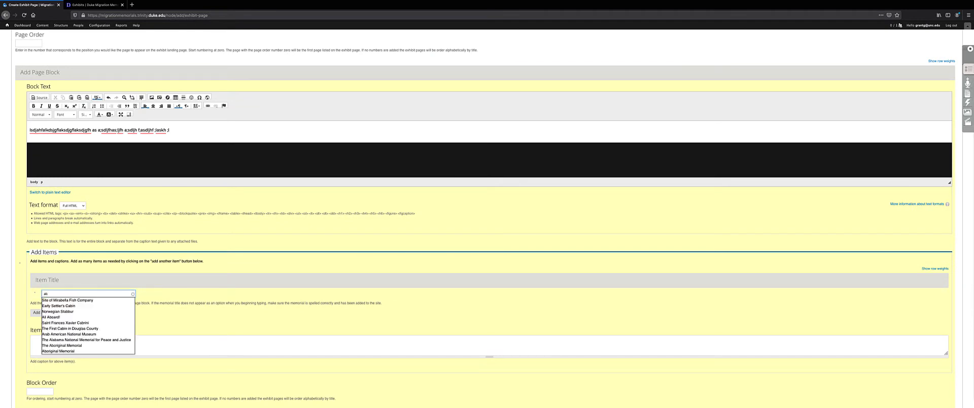
scroll(74, 309, down, 1)
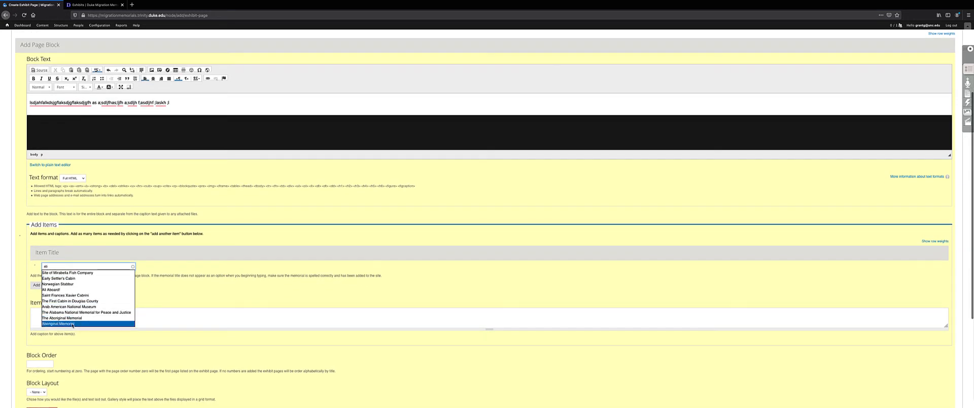
click(75, 318)
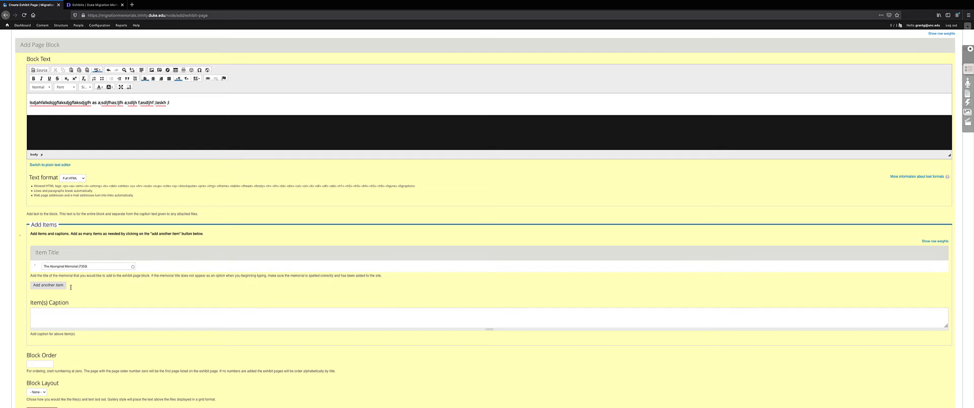
click(86, 319)
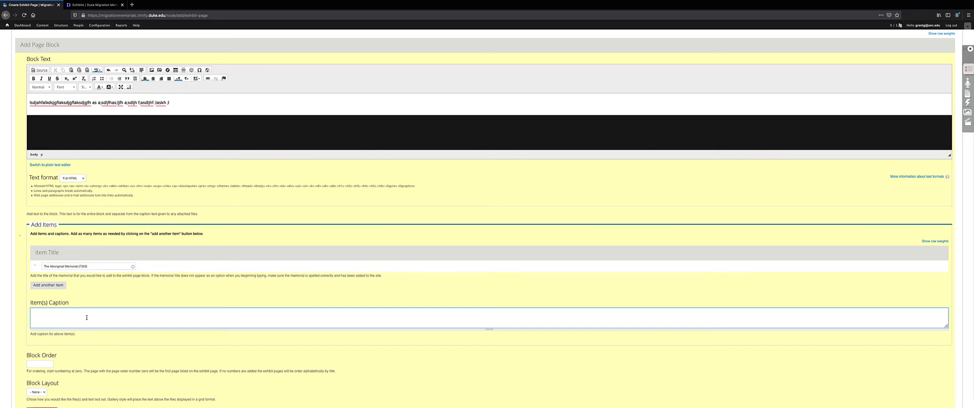
scroll(84, 317, down, 3)
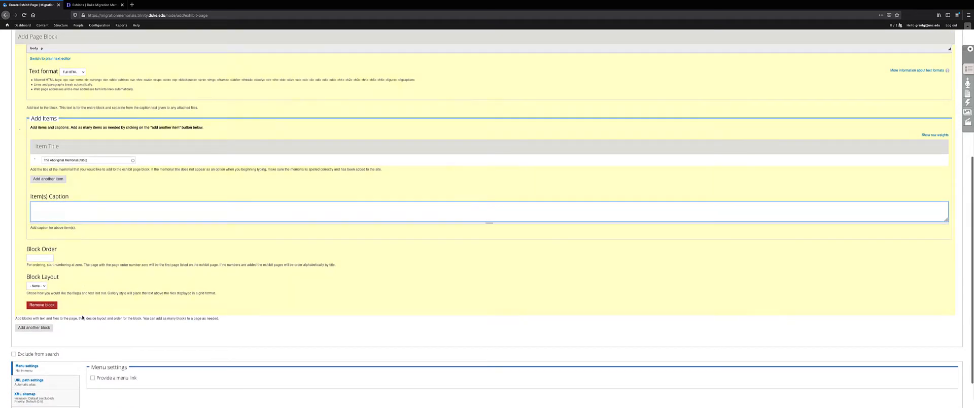
Step: Add a second empty Item Title row below The Aboriginal Memorial and select the block text line
click(53, 181)
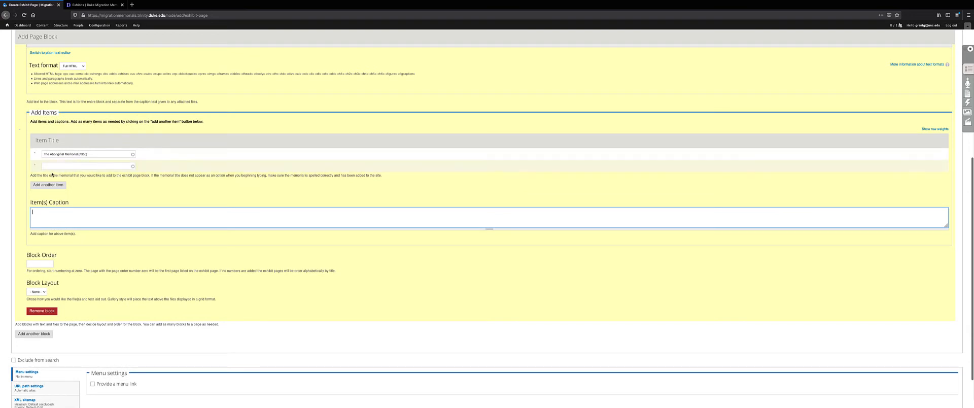
click(61, 166)
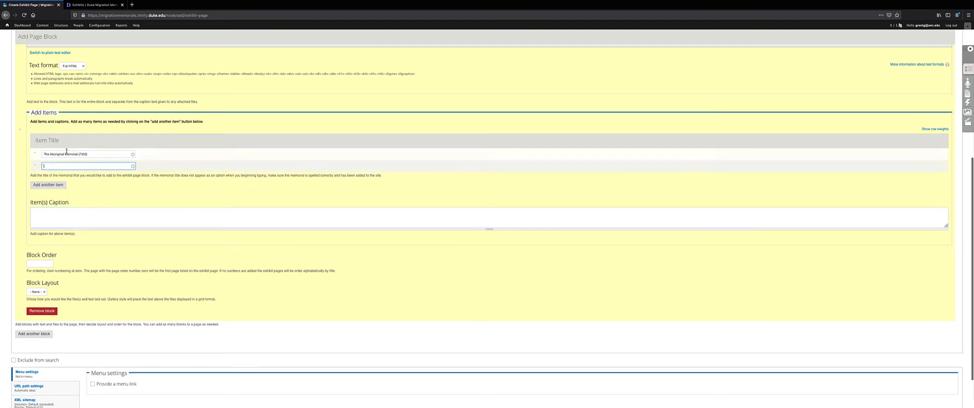
scroll(66, 151, up, 3)
click(46, 106)
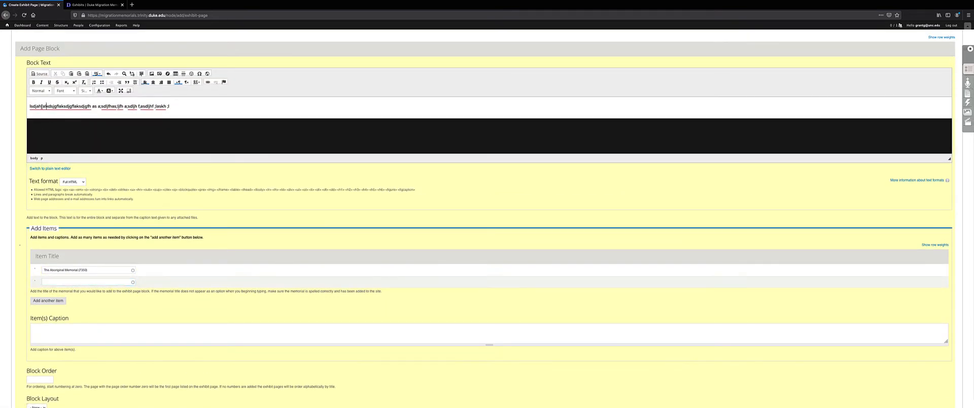
drag(28, 106, 157, 111)
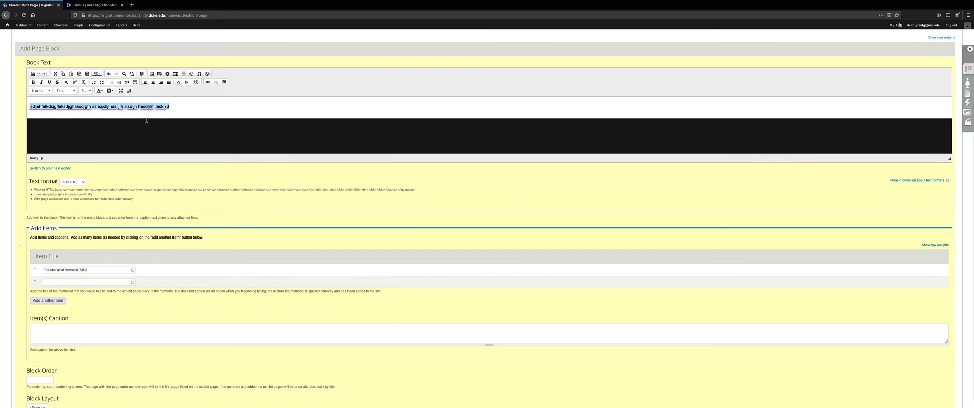
scroll(109, 274, down, 1)
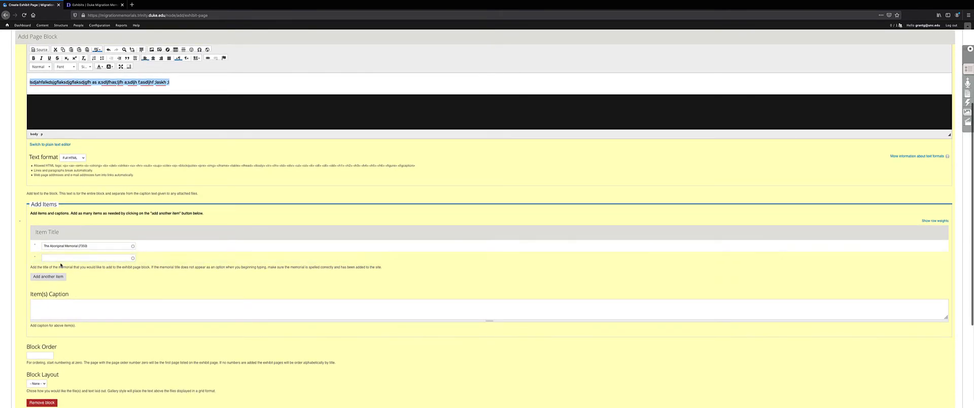
Step: Add a second page block with Block Text 'uasudgadsgalksdg'
scroll(61, 264, down, 3)
click(43, 288)
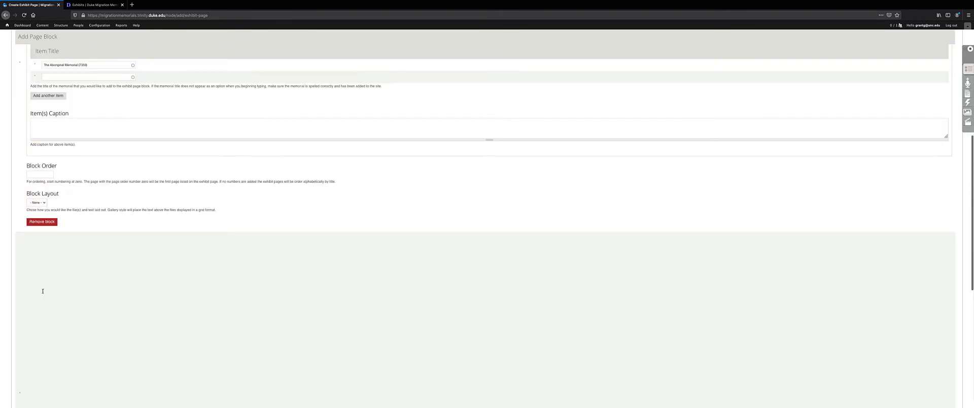
scroll(80, 208, down, 3)
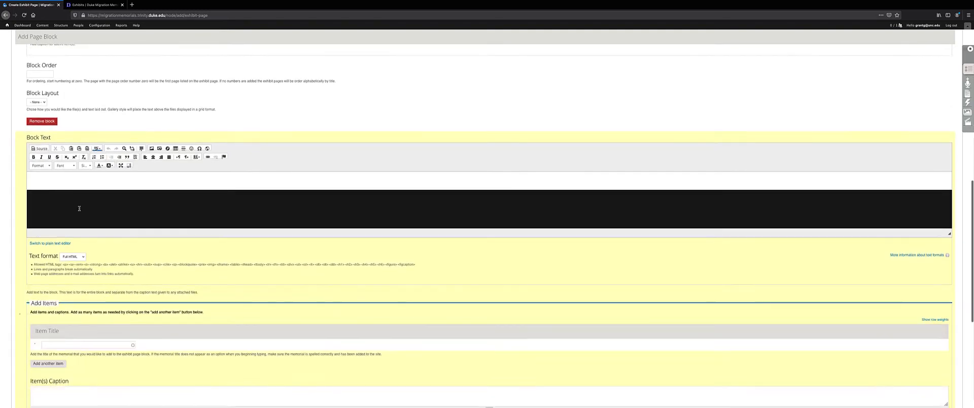
click(34, 173)
text(uasudgadsgalksdg)
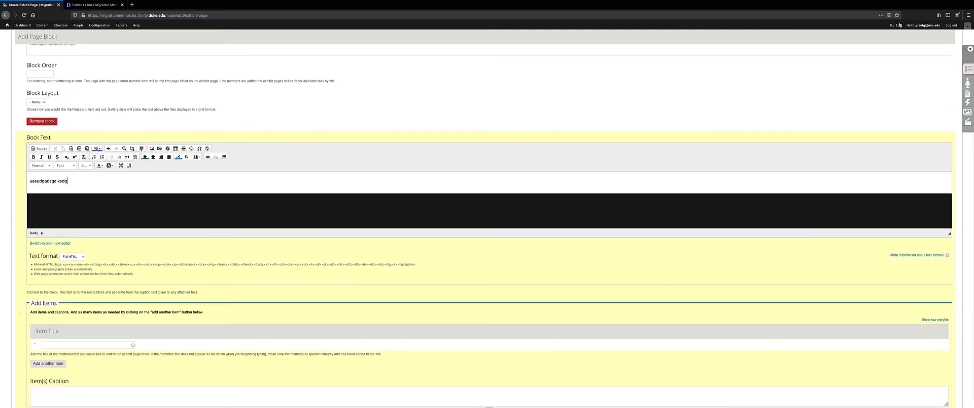
click(108, 344)
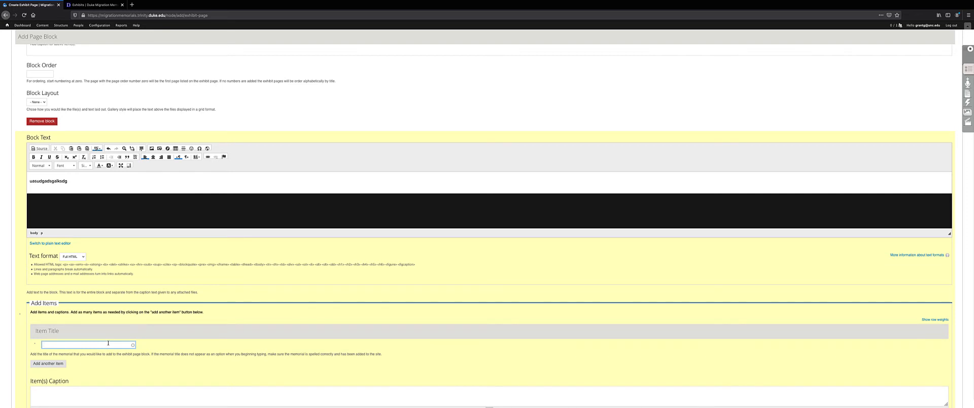
scroll(108, 343, down, 6)
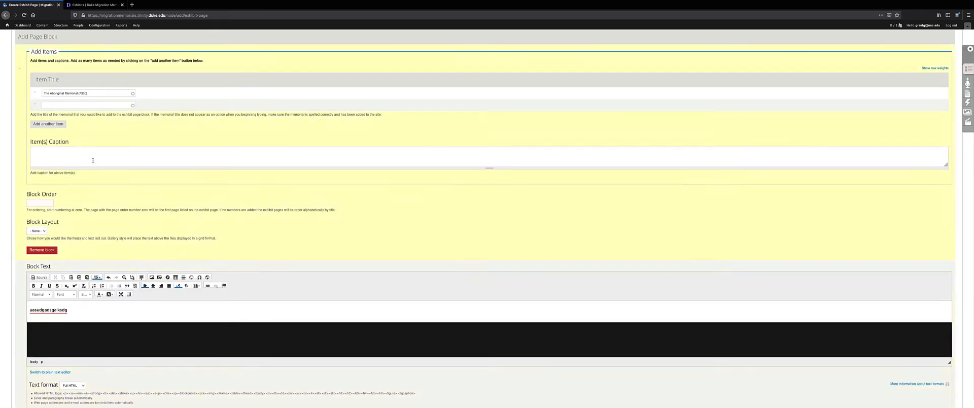
scroll(93, 160, up, 10)
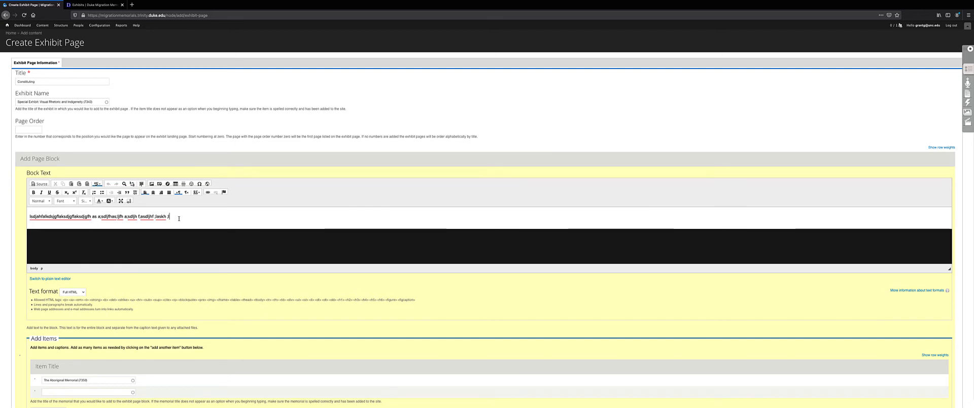
Step: Add a blank line to the first block's text and bring up Image Properties' server file browser
key(Return)
key(Return)
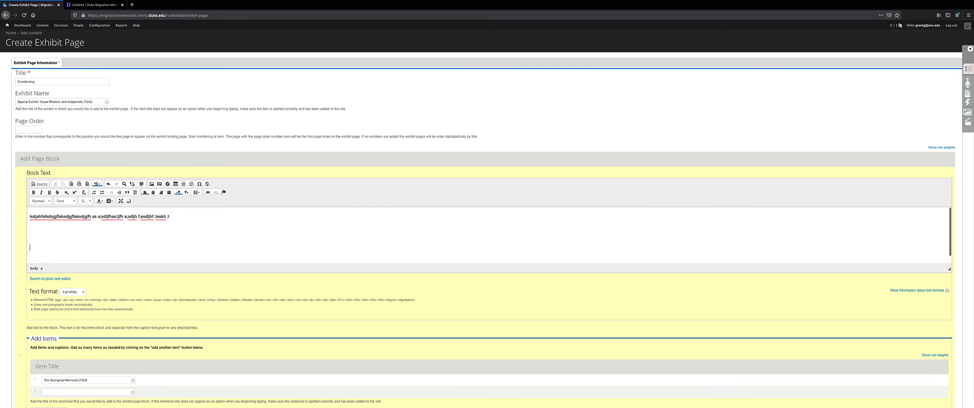
key(BackSpace)
key(BackSpace)
click(152, 183)
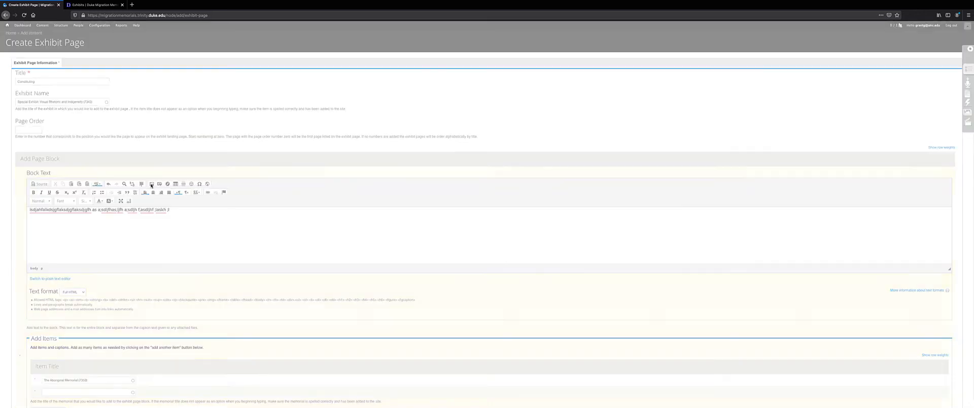
click(506, 187)
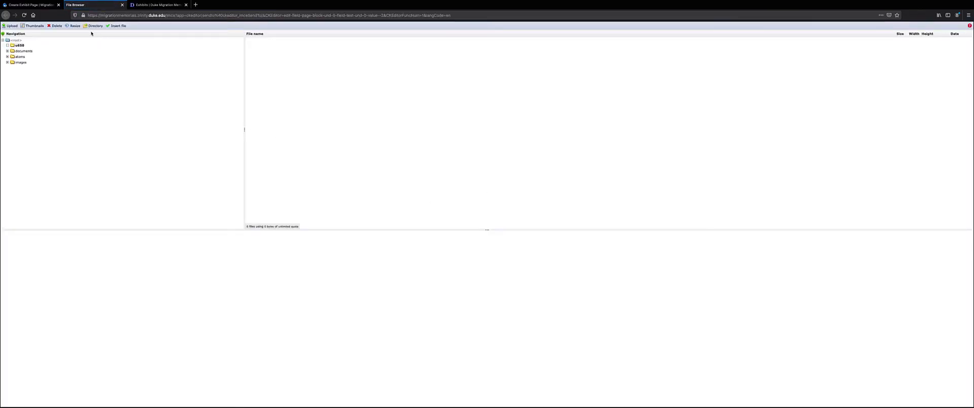
Step: Look through the atoms and images folders, then close the File Browser without picking an image
click(20, 56)
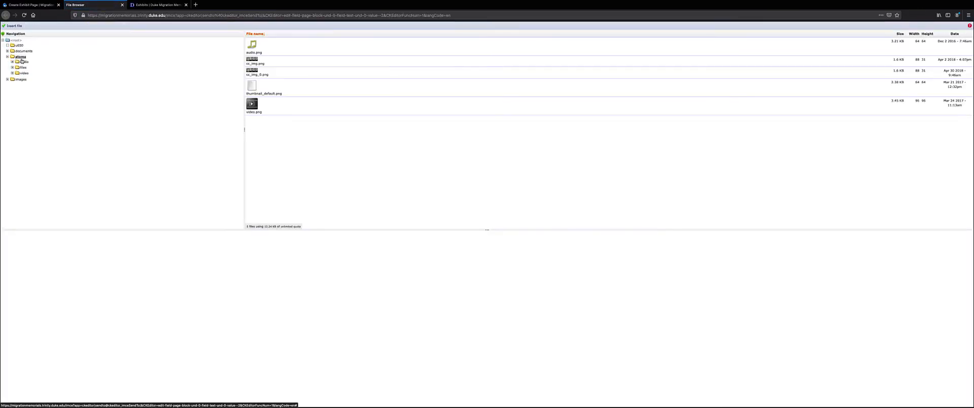
click(21, 79)
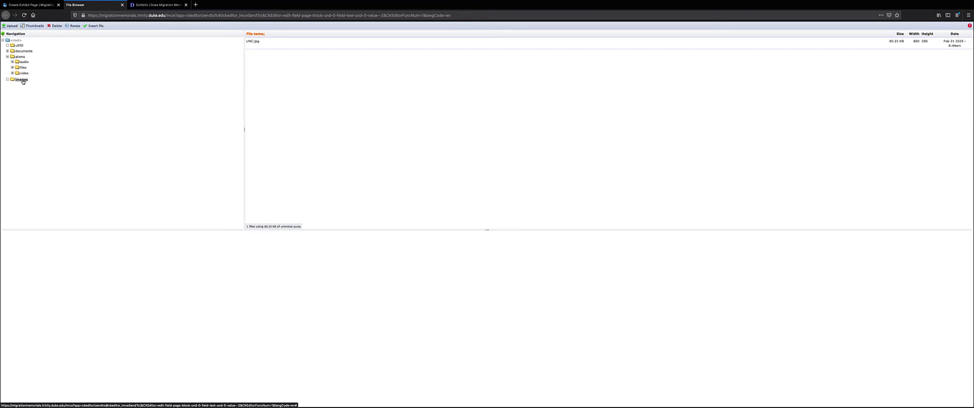
click(262, 43)
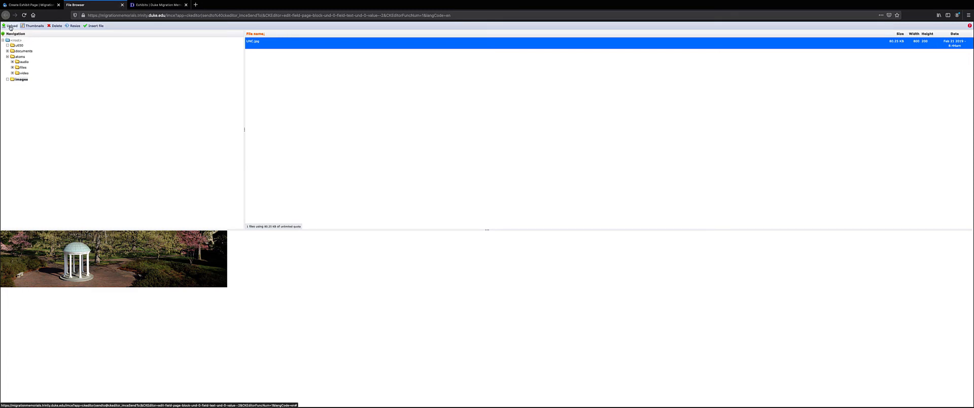
click(121, 5)
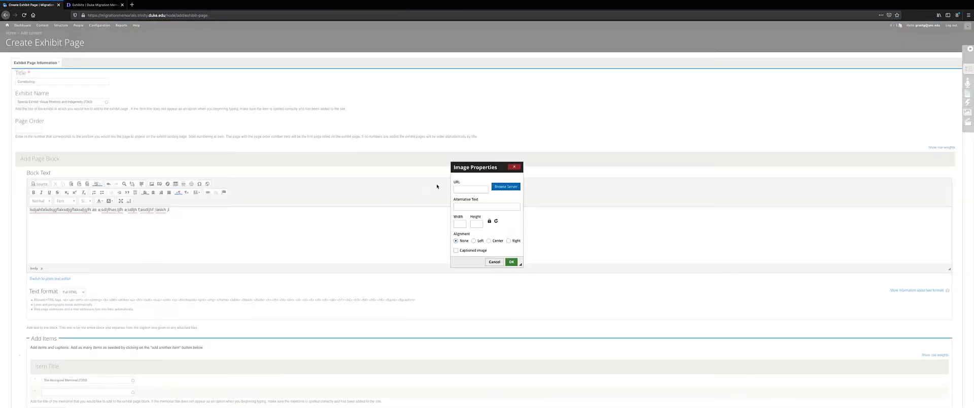
Step: Close the Image Properties dialog without inserting an image, leaving the block text unchanged
click(515, 166)
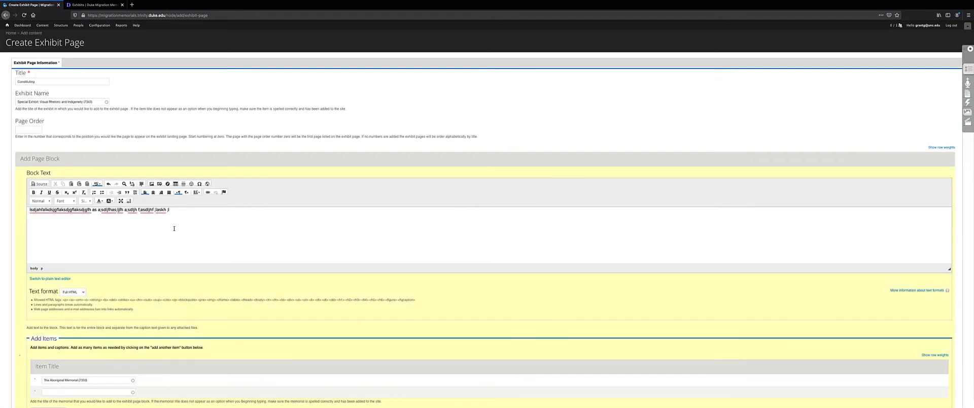
scroll(165, 245, down, 3)
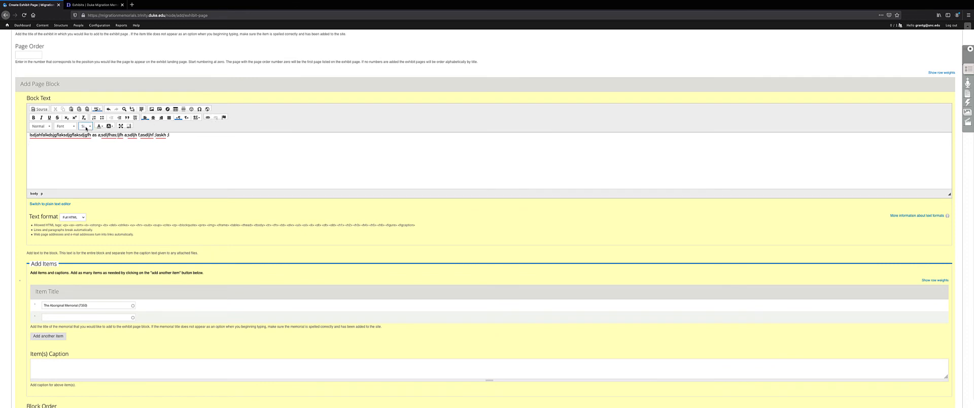
click(40, 109)
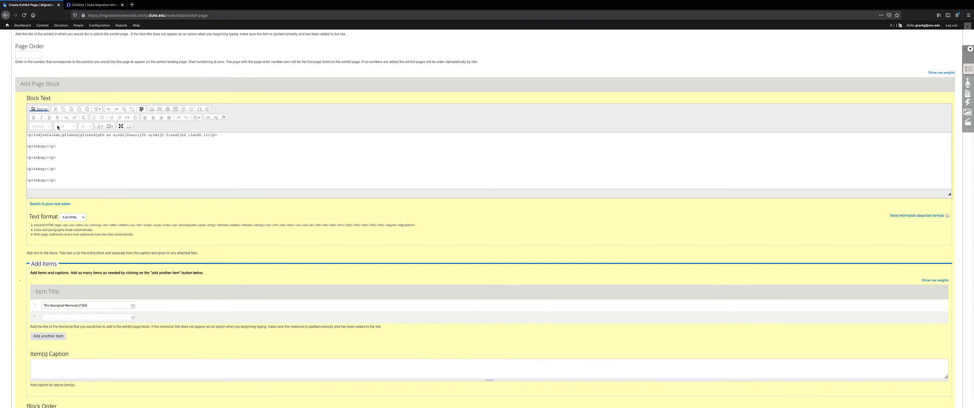
click(36, 110)
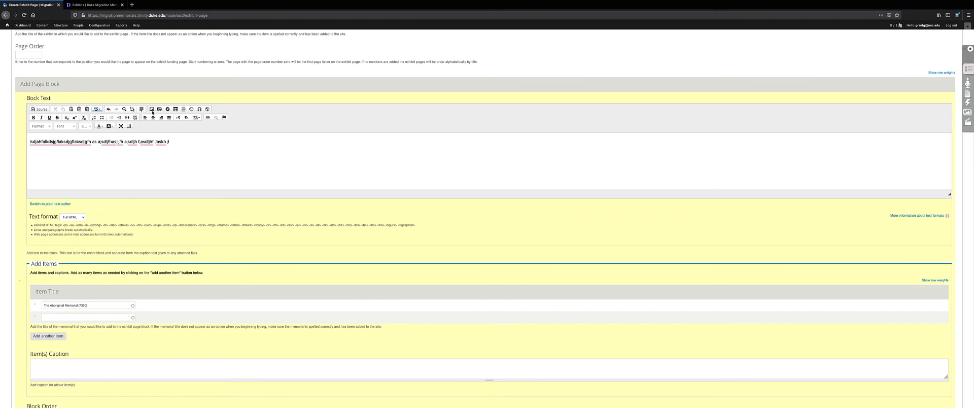
scroll(163, 175, down, 1)
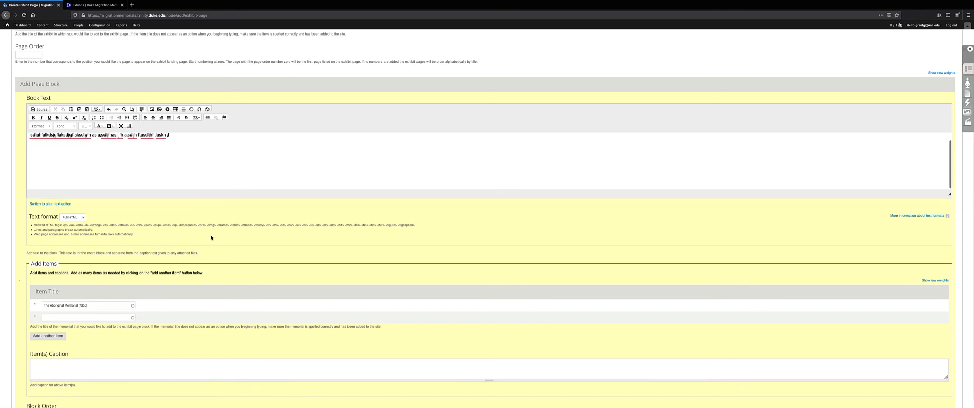
Step: Attempt to save the exhibit page, then delete the placeholder line from the first block's Block Text
scroll(212, 237, down, 4)
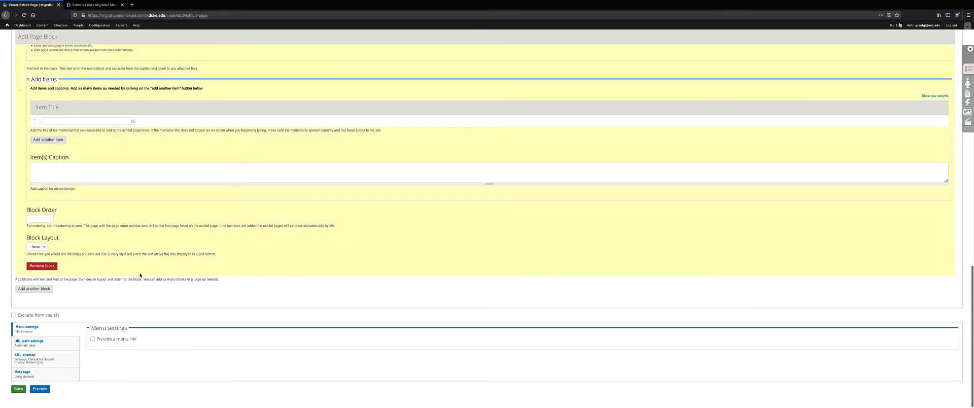
click(18, 389)
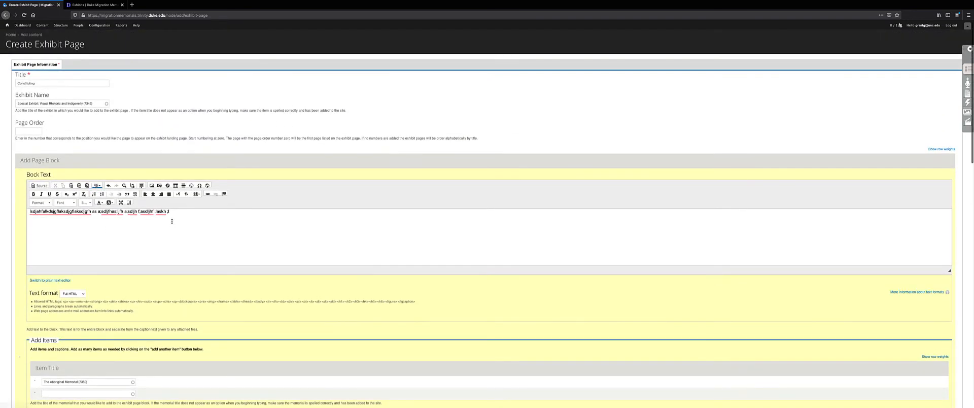
drag(172, 221, 26, 211)
key(BackSpace)
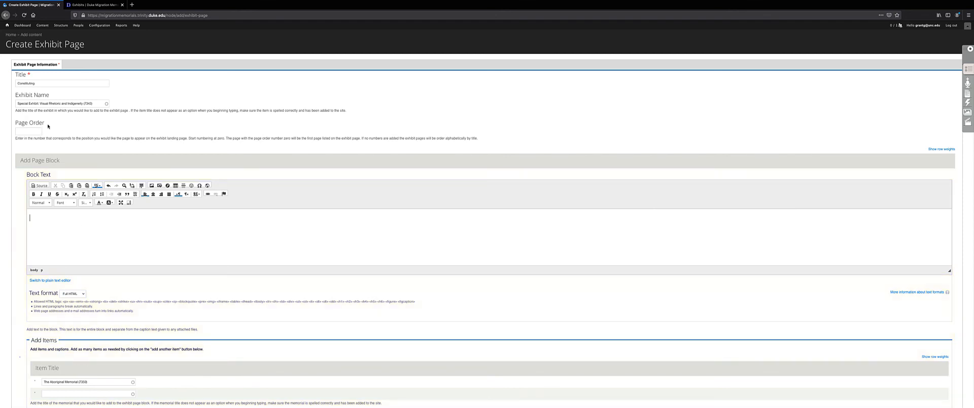
drag(46, 123, 13, 124)
click(17, 75)
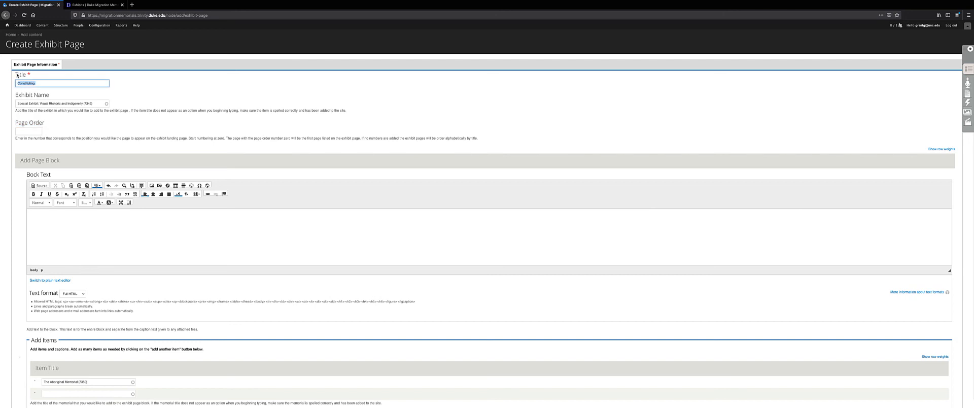
click(50, 104)
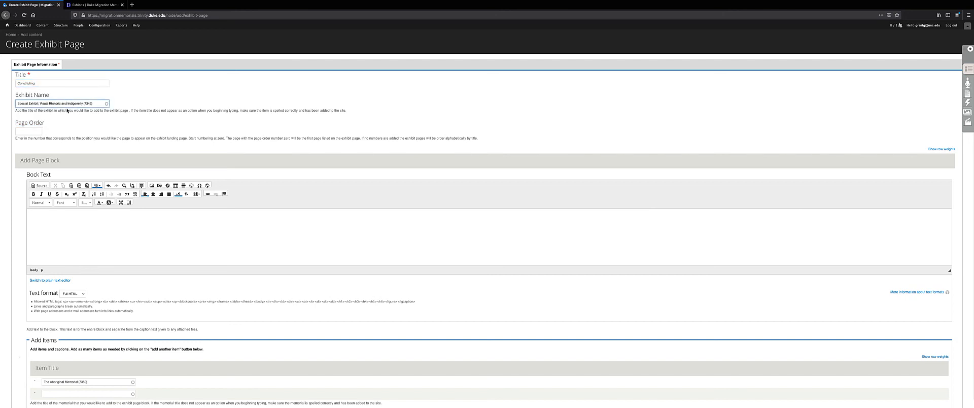
scroll(68, 109, down, 3)
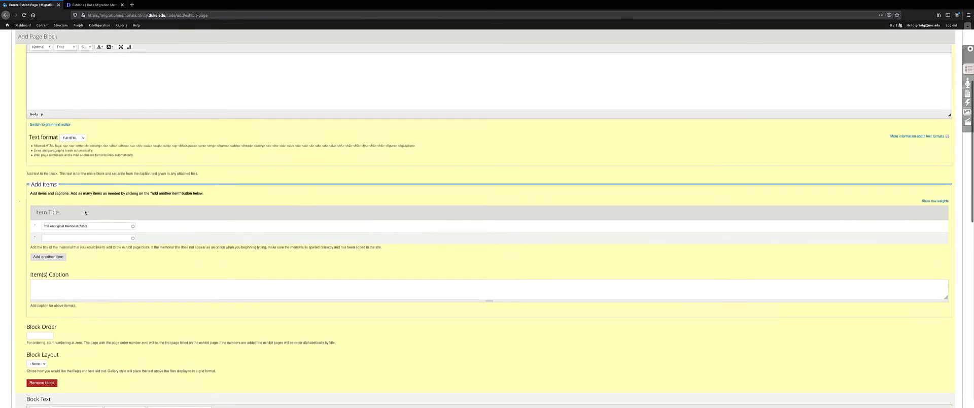
scroll(86, 213, down, 1)
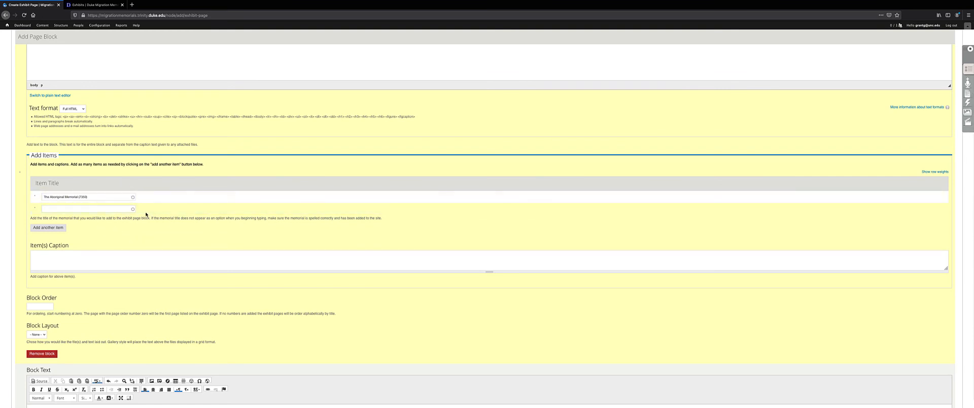
scroll(147, 214, down, 10)
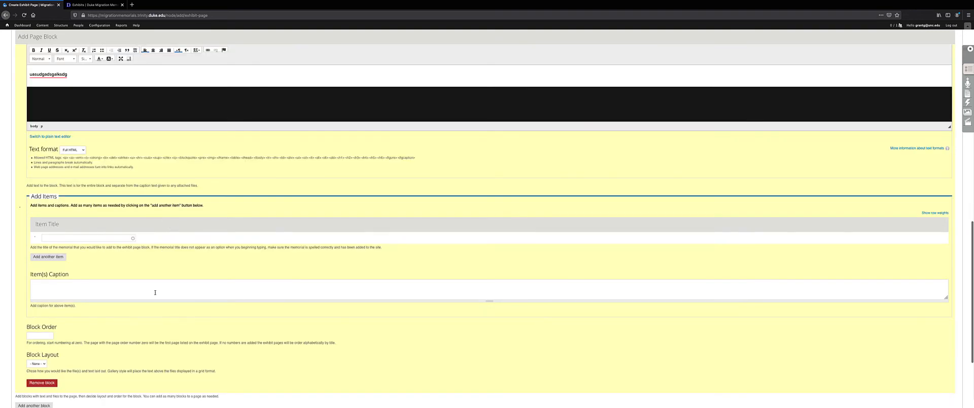
scroll(160, 281, down, 3)
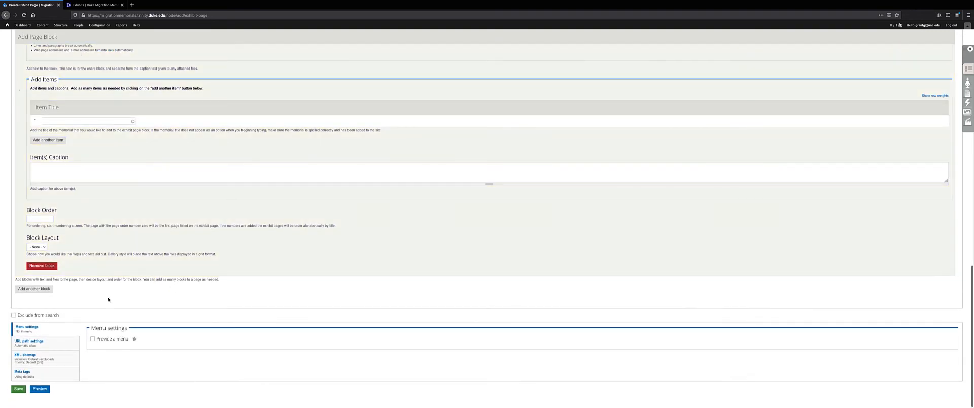
scroll(111, 296, up, 10)
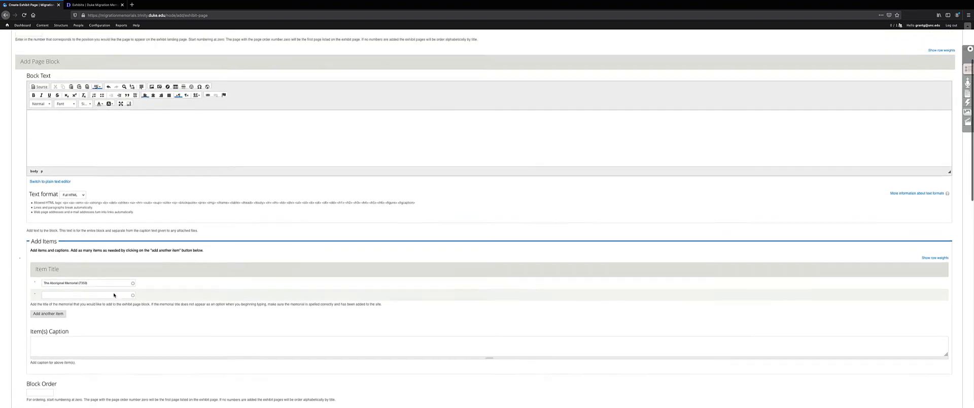
scroll(114, 295, up, 2)
click(113, 238)
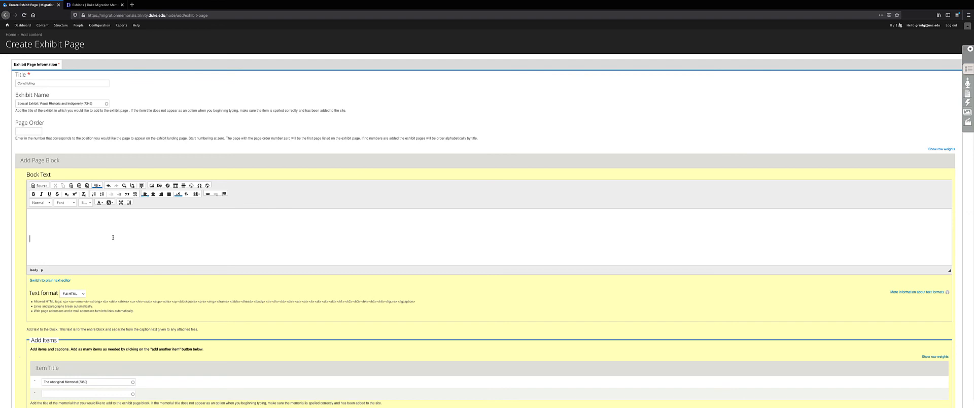
scroll(126, 343, down, 1)
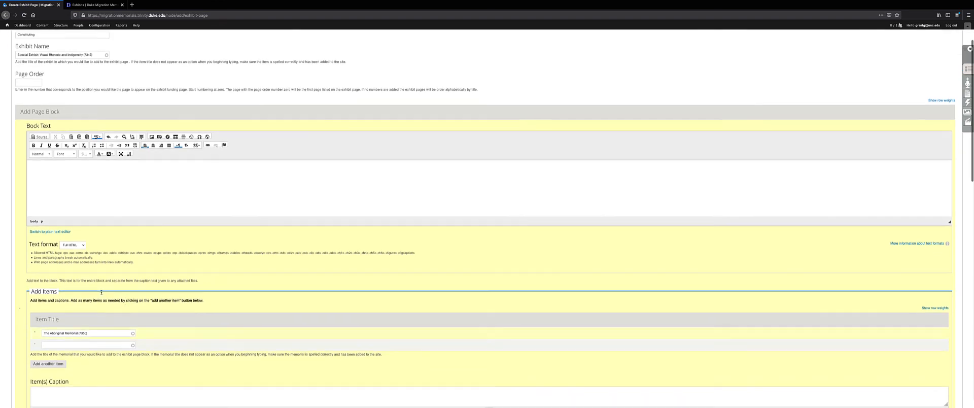
click(115, 177)
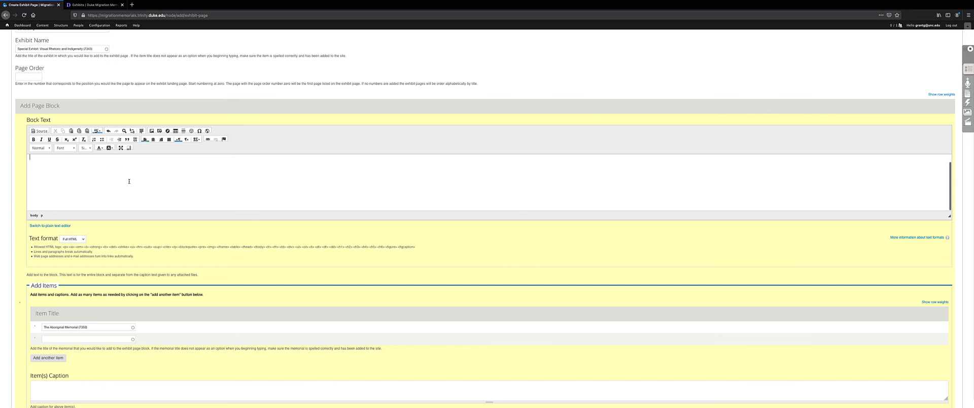
scroll(173, 222, down, 4)
scroll(168, 221, down, 9)
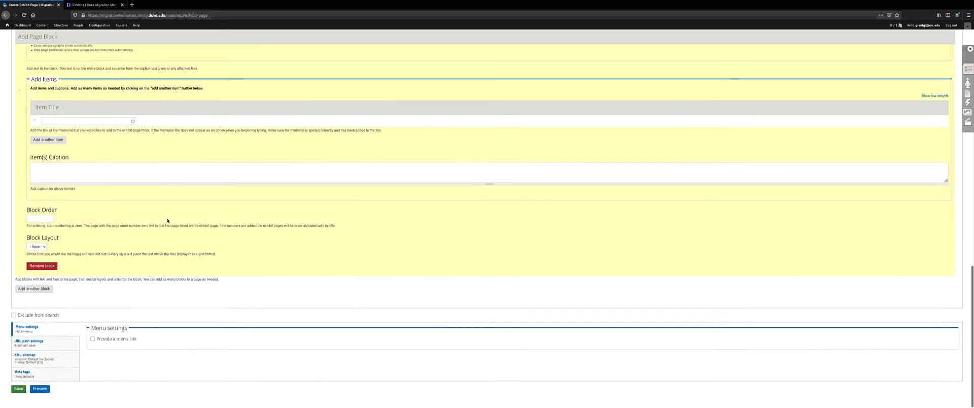
scroll(168, 219, up, 20)
click(167, 219)
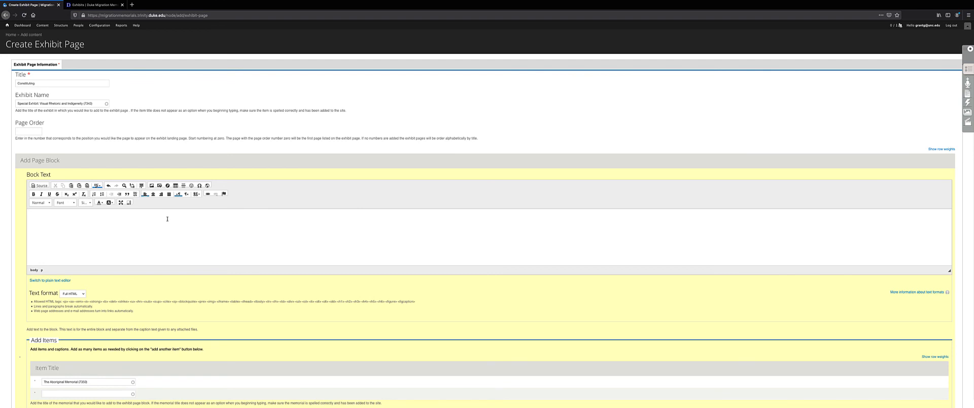
scroll(175, 213, down, 1)
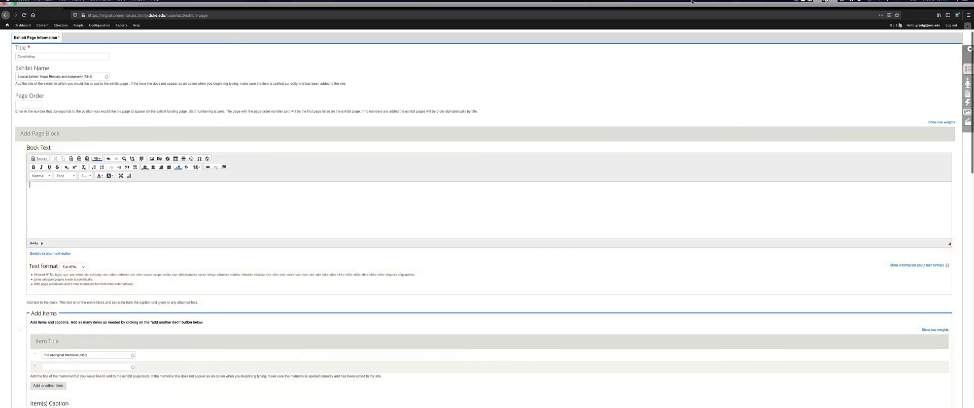